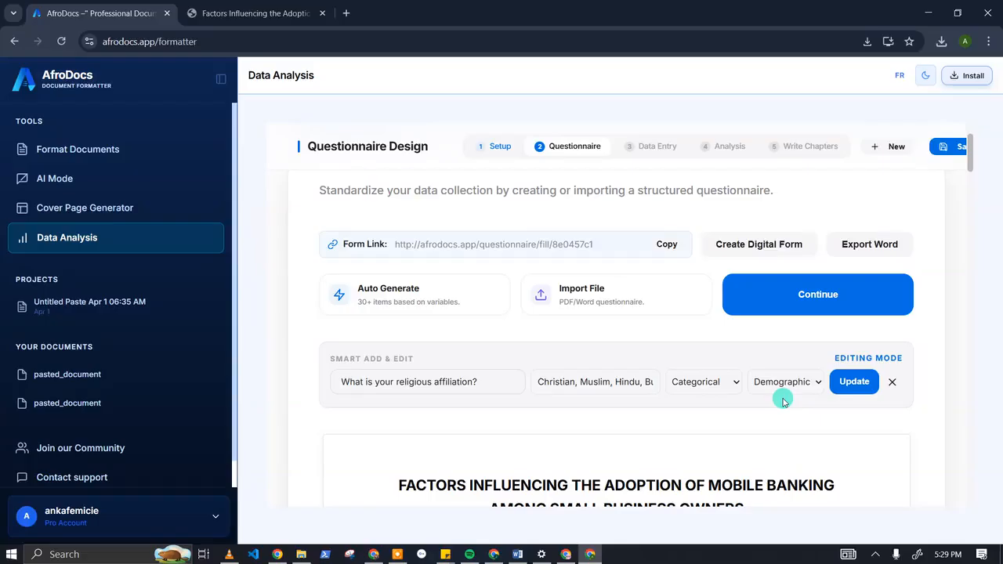
# Switch to Word, read through the exported research questionnaire, and return to AfroDocs in the browser
pyautogui.click(520, 554)
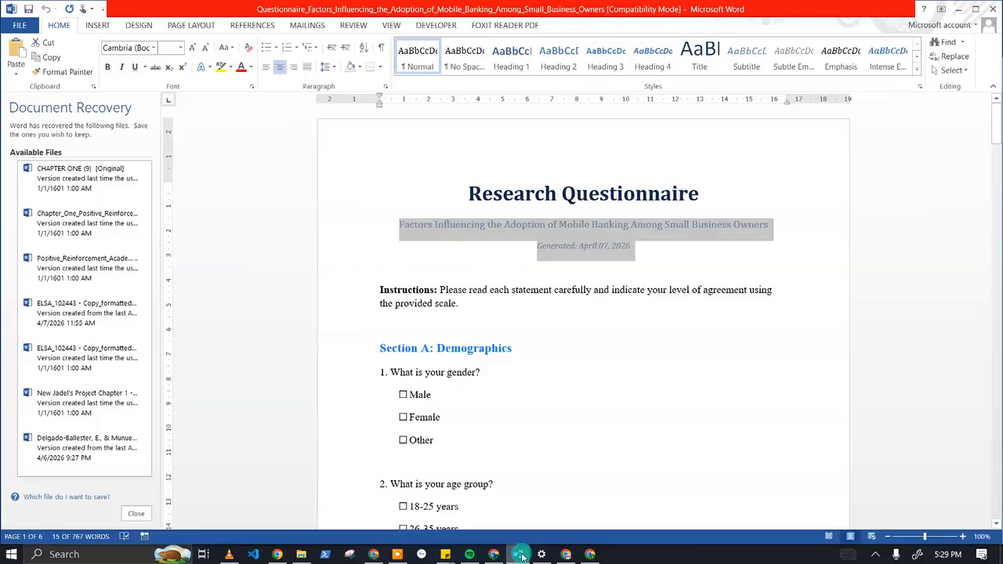
pyautogui.click(502, 332)
pyautogui.scroll(-4, 583, 313)
pyautogui.scroll(-2, 584, 313)
pyautogui.scroll(2, 518, 318)
pyautogui.scroll(-7, 518, 318)
pyautogui.scroll(12, 518, 319)
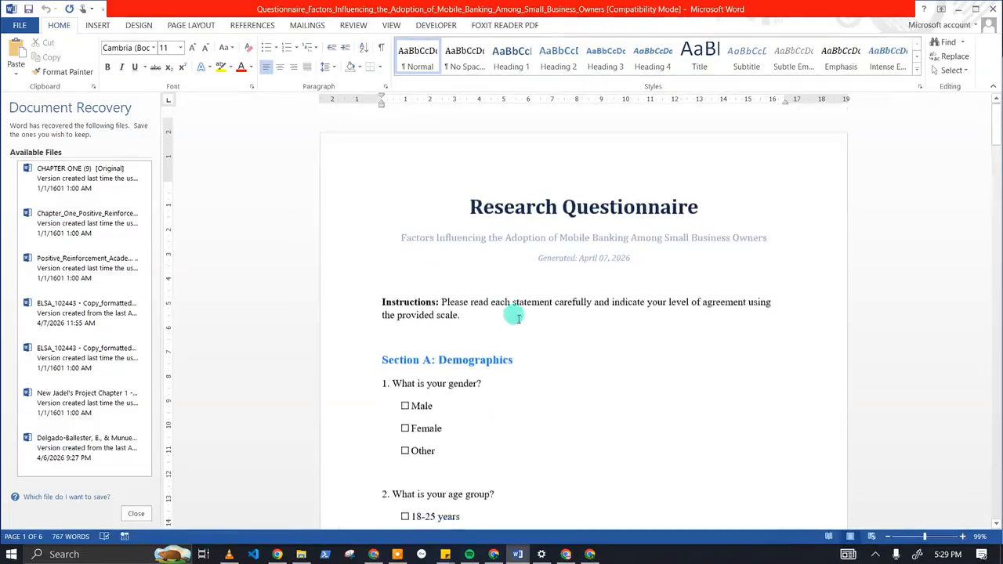
pyautogui.click(958, 9)
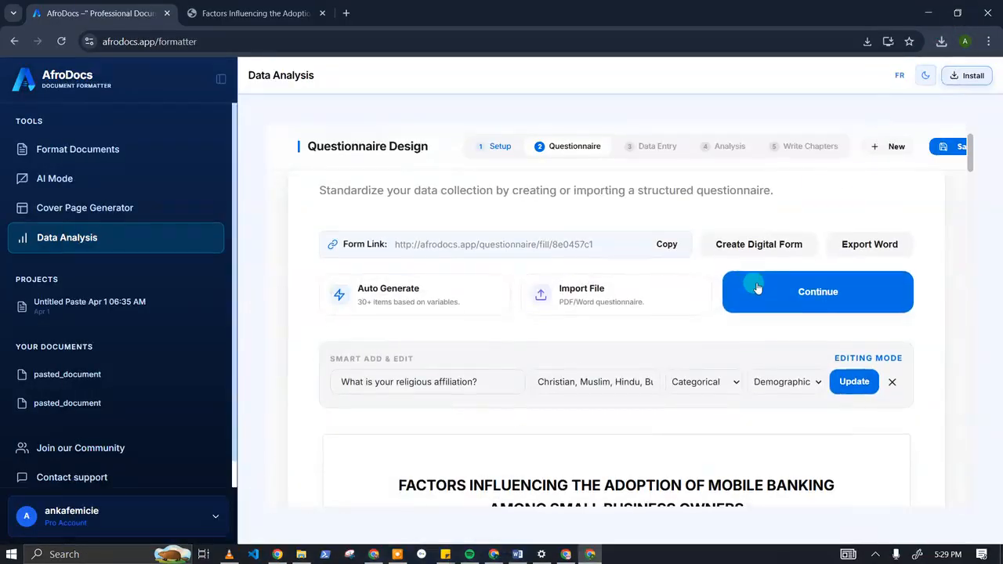
# Continue from the questionnaire design to data entry and select respondent row 1 in the matrix
pyautogui.click(795, 299)
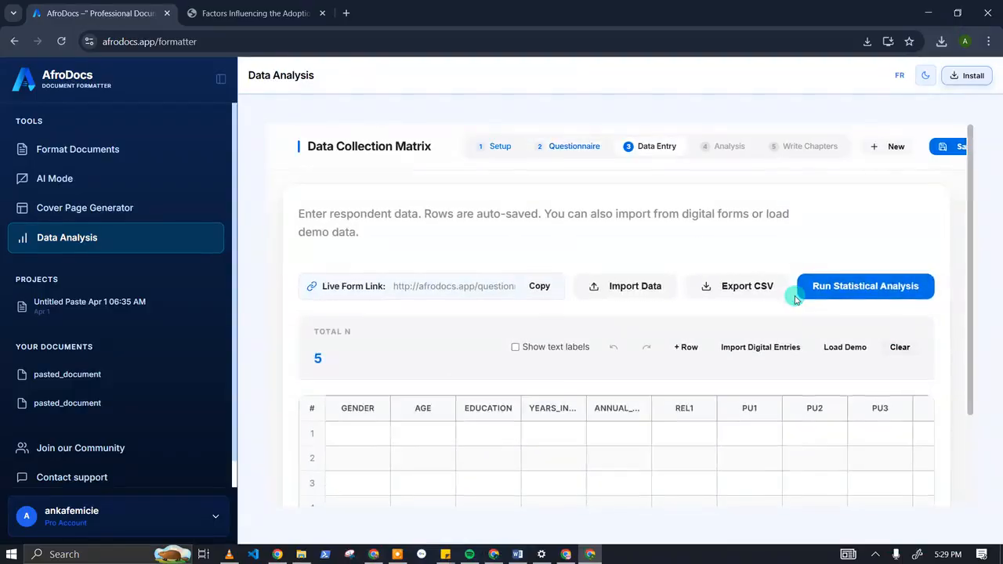
pyautogui.moveTo(970, 203)
pyautogui.mouseDown()
pyautogui.moveTo(972, 232)
pyautogui.moveTo(972, 214)
pyautogui.mouseUp()
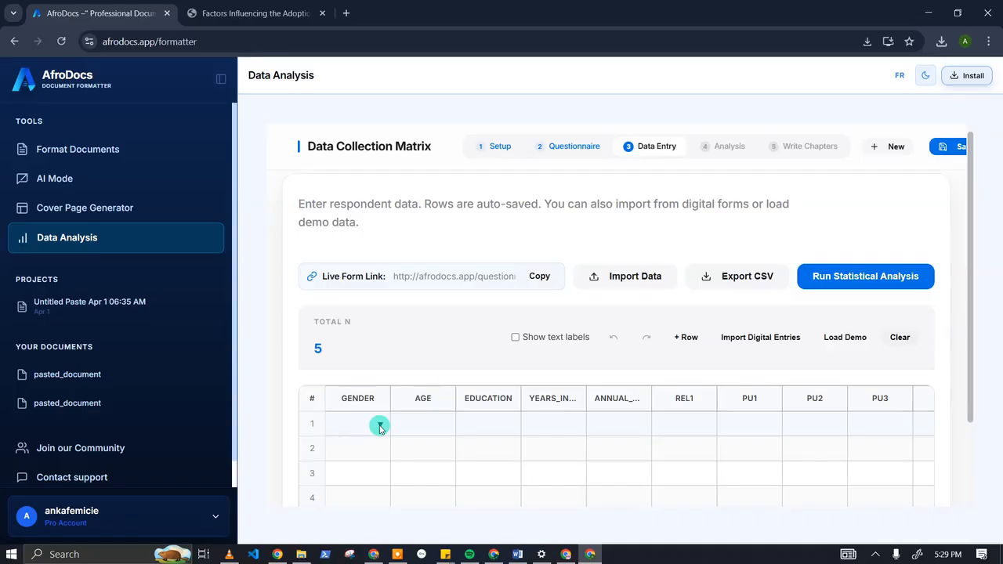
pyautogui.click(309, 429)
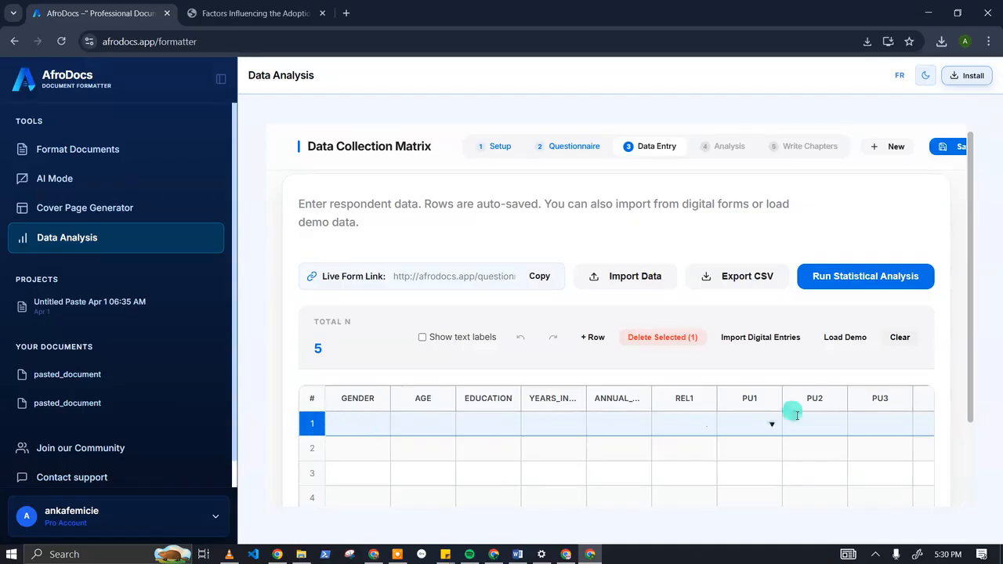
# Check the coded answer options offered for gender, age and education in row 1
pyautogui.click(381, 425)
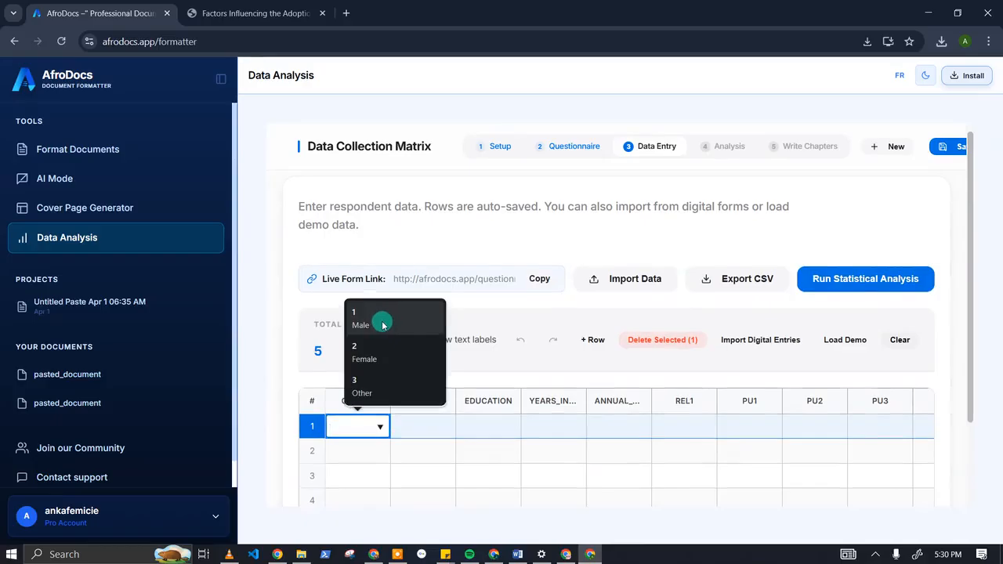
pyautogui.click(430, 424)
pyautogui.click(273, 401)
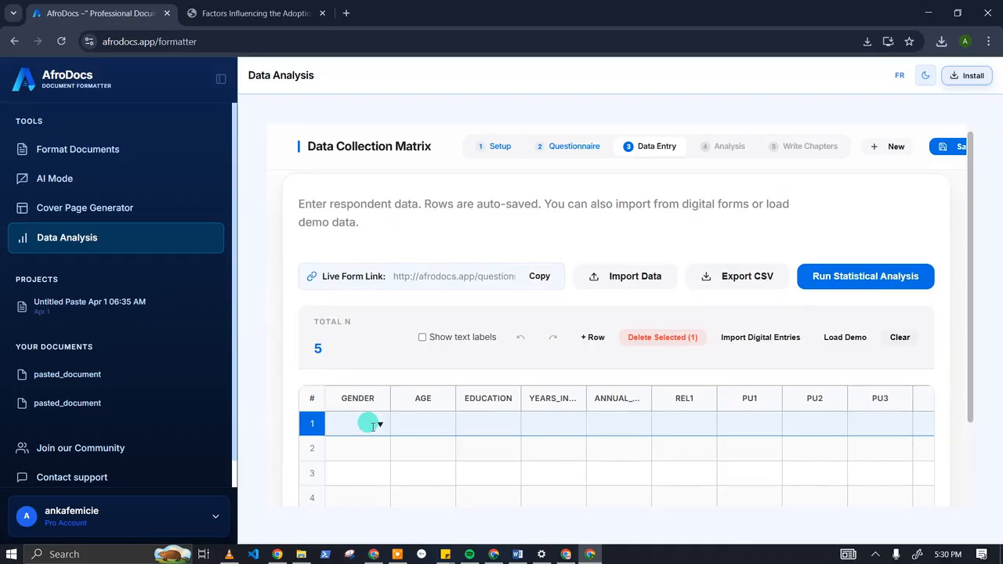
pyautogui.click(373, 424)
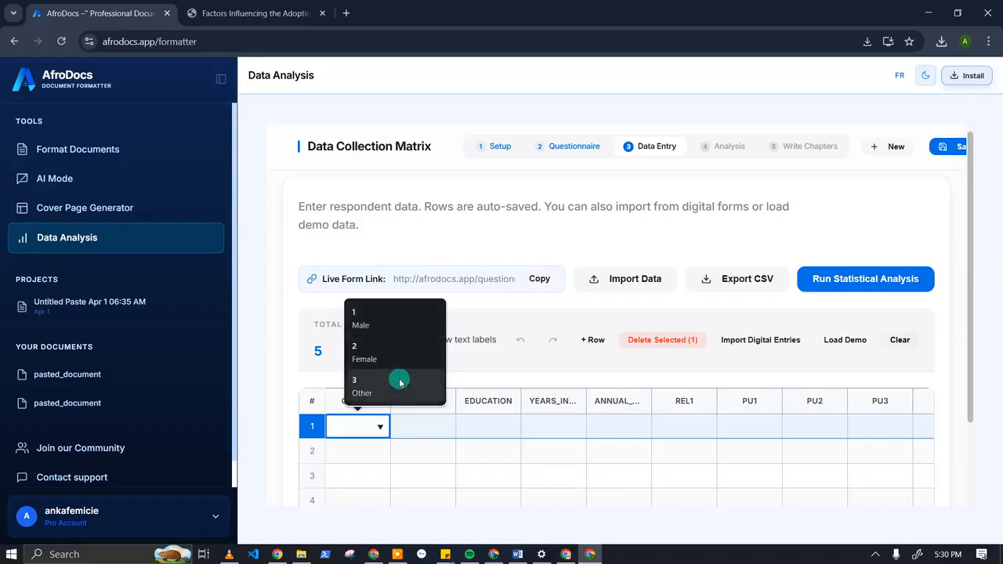
pyautogui.click(427, 423)
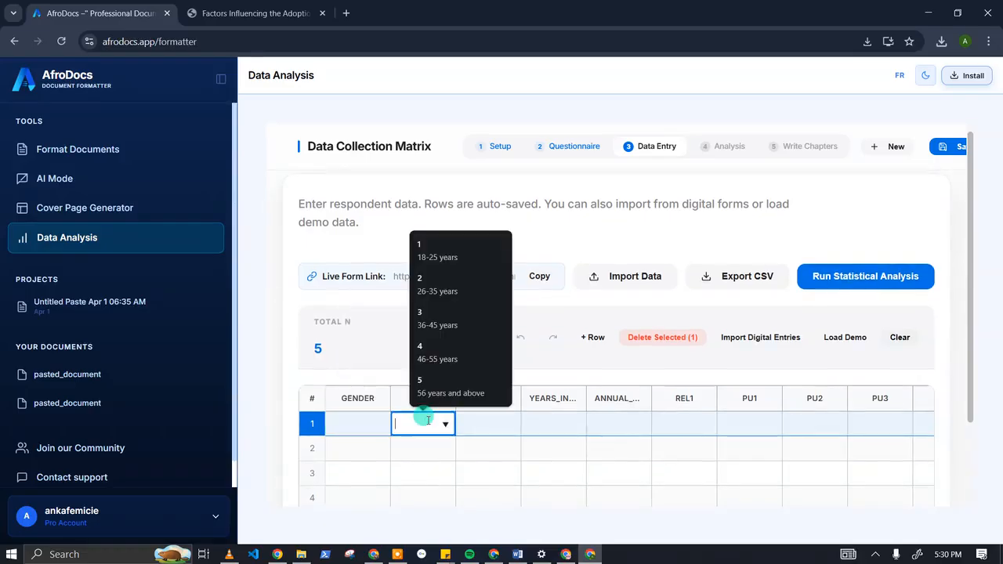
pyautogui.click(466, 423)
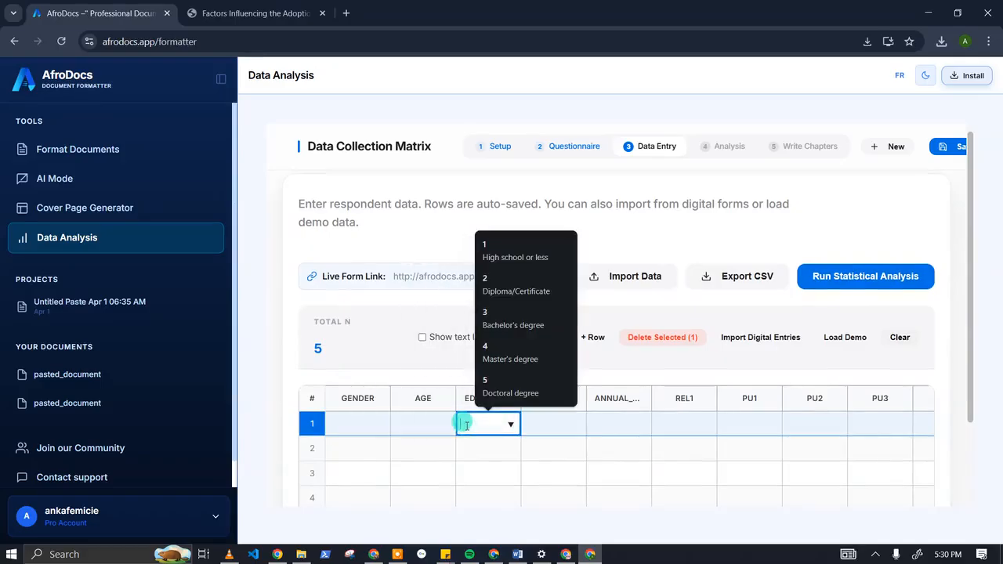
pyautogui.click(410, 427)
# Try code 1 (Male) for gender in row 1, replace it with code 2 (Female), and move on to the age cell
pyautogui.click(354, 421)
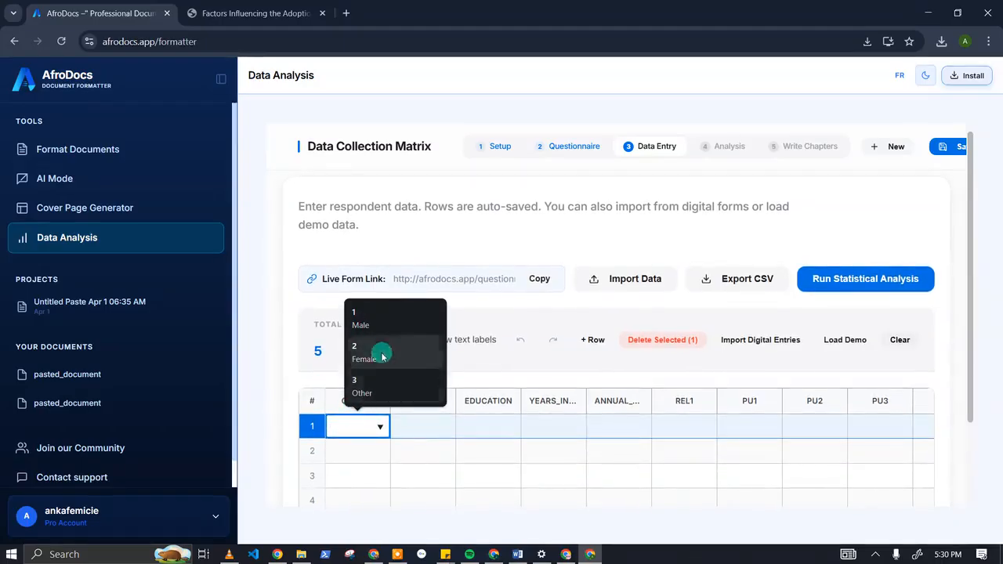
pyautogui.click(384, 320)
pyautogui.click(379, 425)
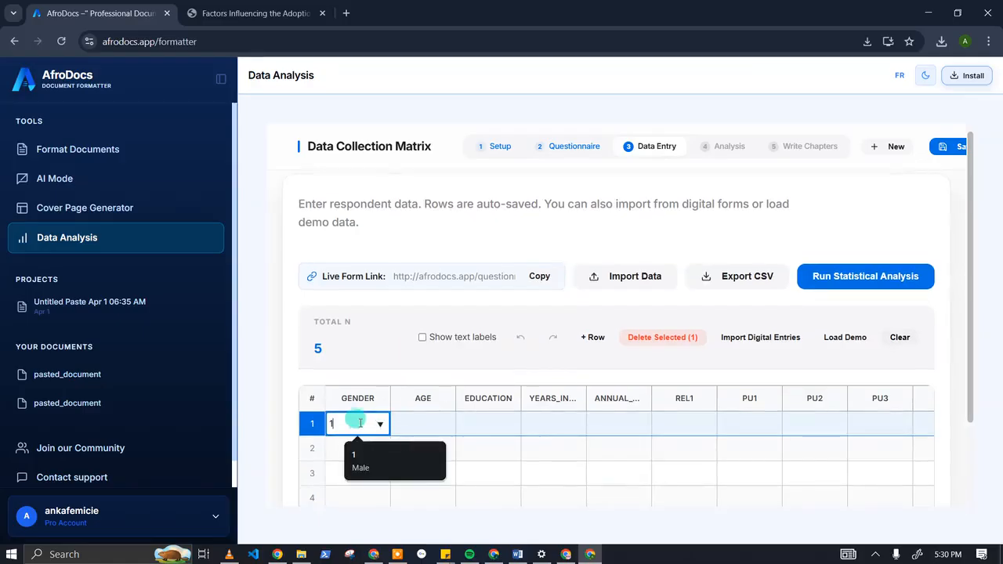
pyautogui.press('BackSpace')
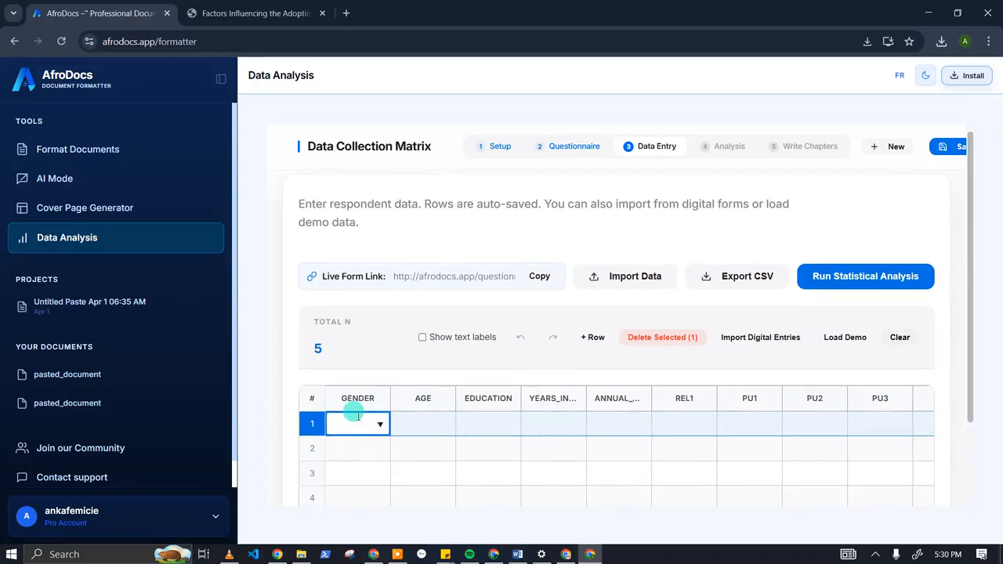
pyautogui.write('2')
pyautogui.press('Tab')
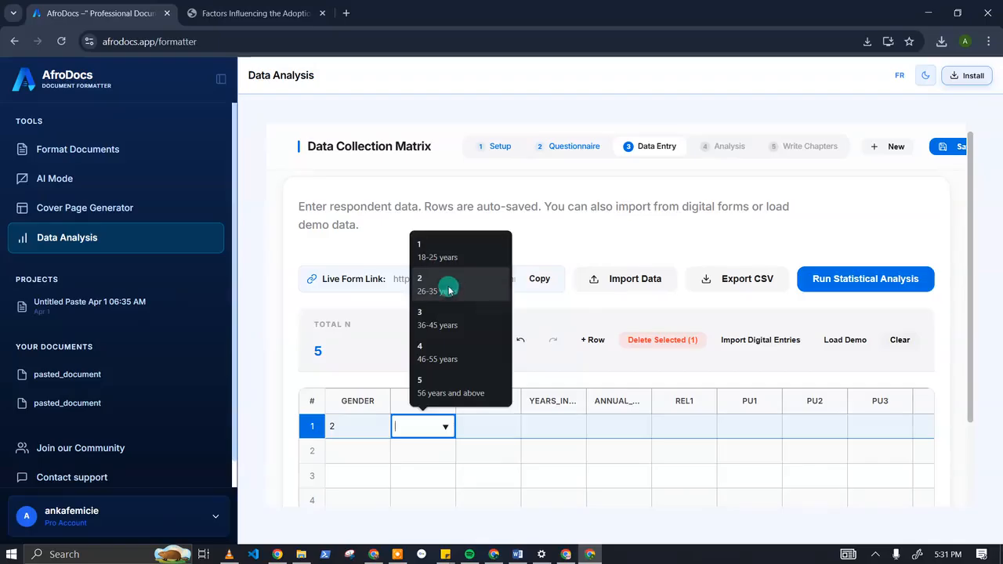
# Fill row 1 with age code 3 (36-45 years), education code 4 (Master's degree) and 3 years in business
pyautogui.click(454, 315)
pyautogui.click(488, 423)
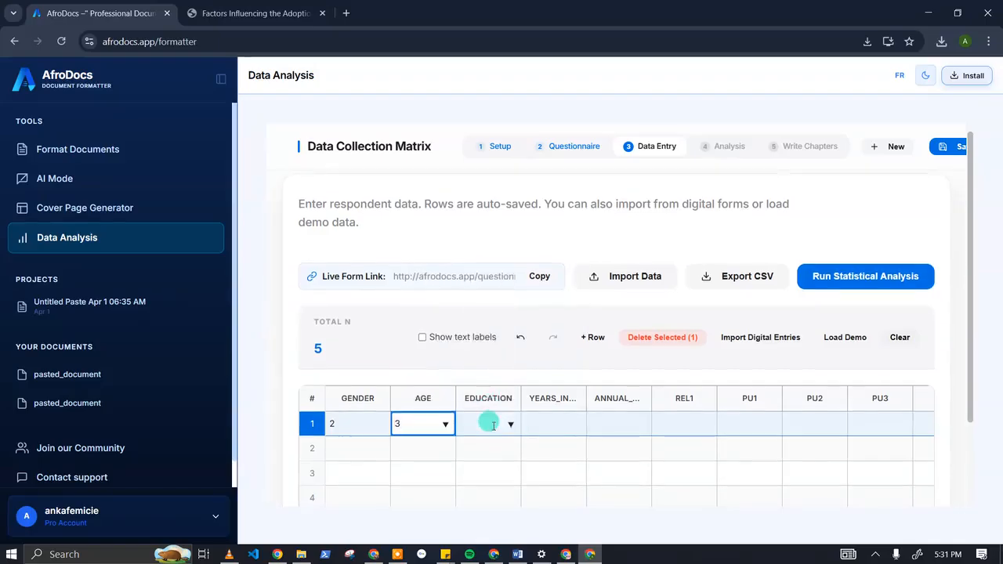
pyautogui.click(506, 371)
pyautogui.click(548, 419)
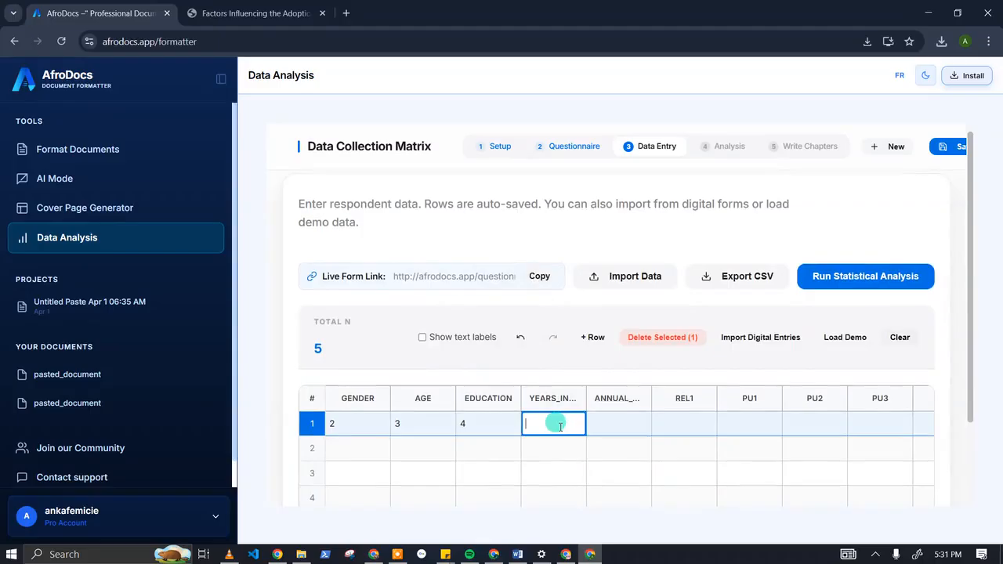
pyautogui.write('3')
# Check the answer options for REL1 and for the last item, BI4, in row 1, and return to the first columns
pyautogui.click(601, 421)
pyautogui.click(702, 421)
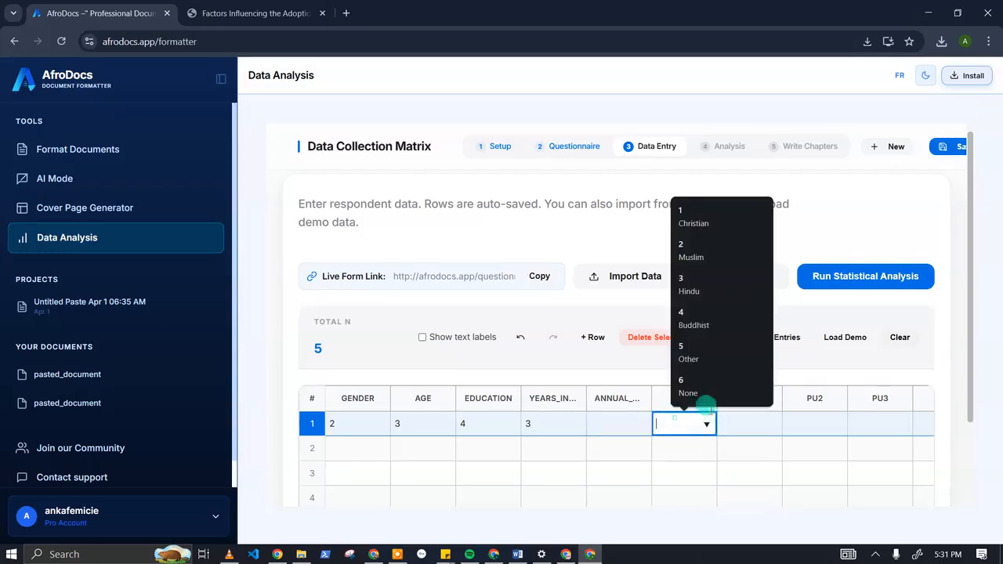
pyautogui.moveTo(965, 339); pyautogui.dragTo(967, 400)
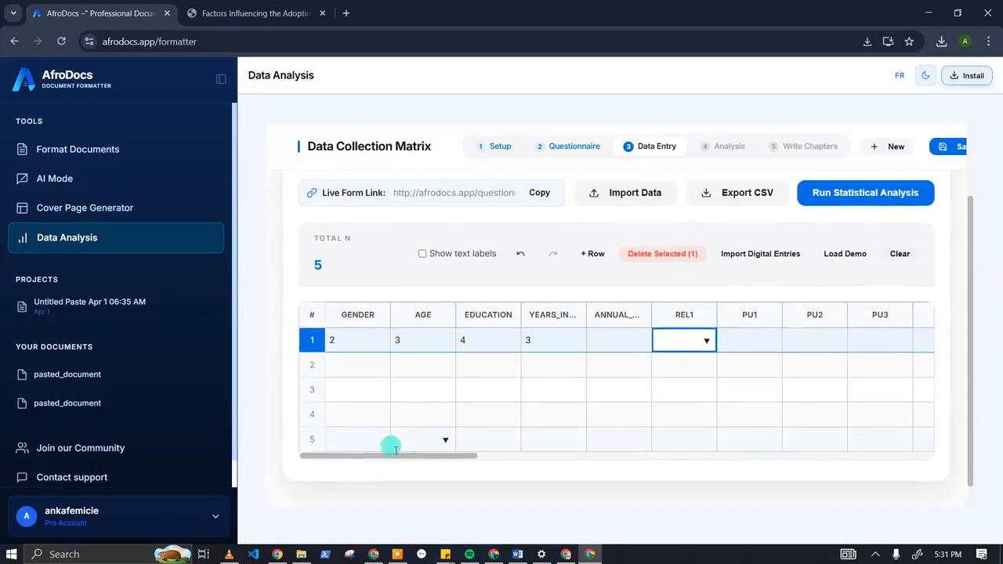
pyautogui.moveTo(376, 454); pyautogui.dragTo(848, 439)
pyautogui.click(908, 341)
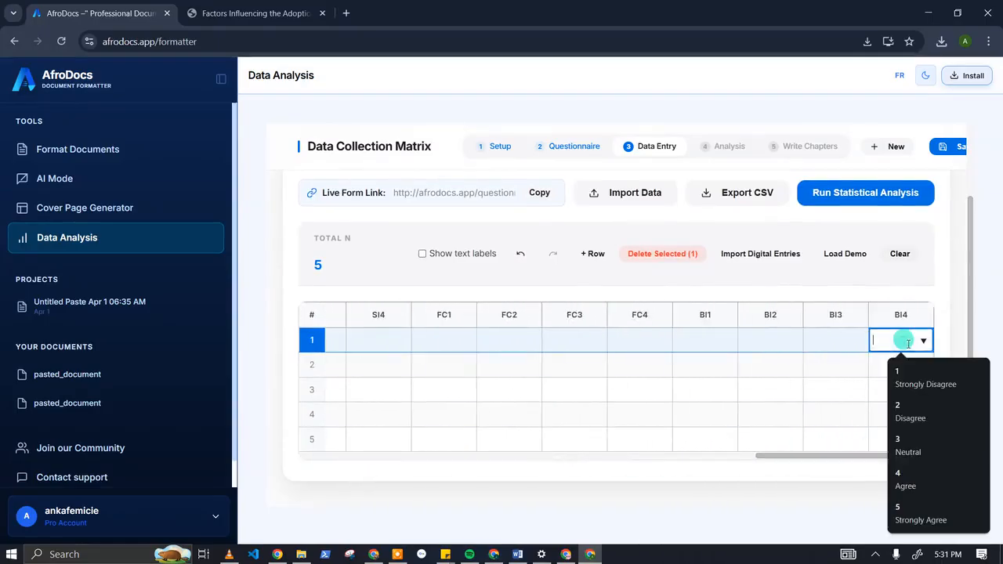
pyautogui.moveTo(801, 457); pyautogui.dragTo(323, 442)
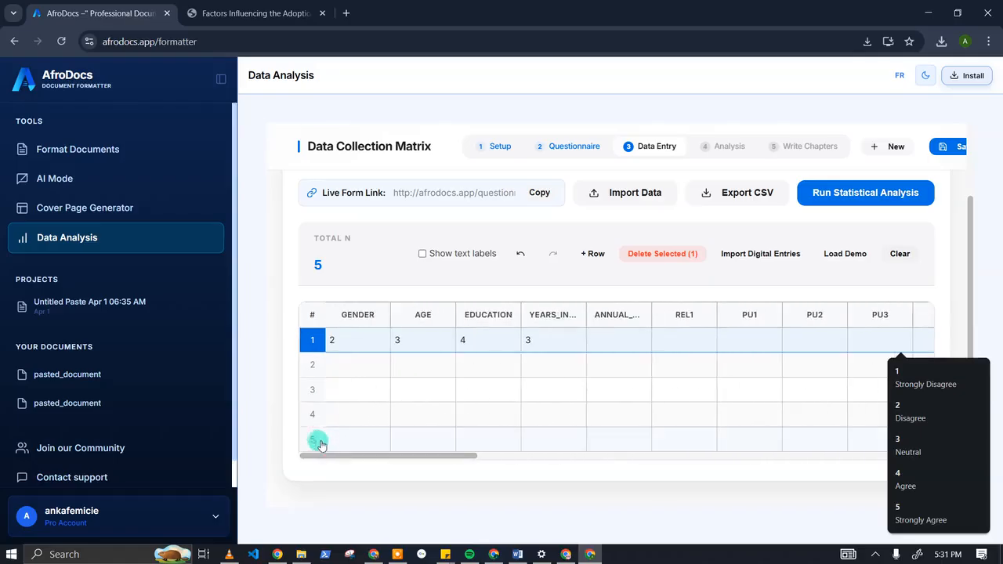
# Select row 2, display the matrix values as text labels, and save the project
pyautogui.click(313, 367)
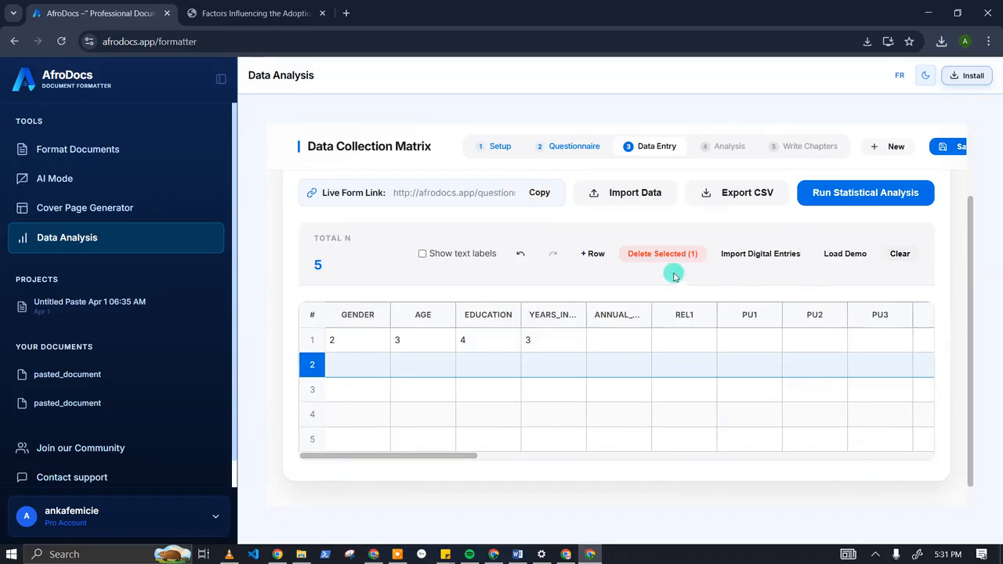
pyautogui.click(423, 253)
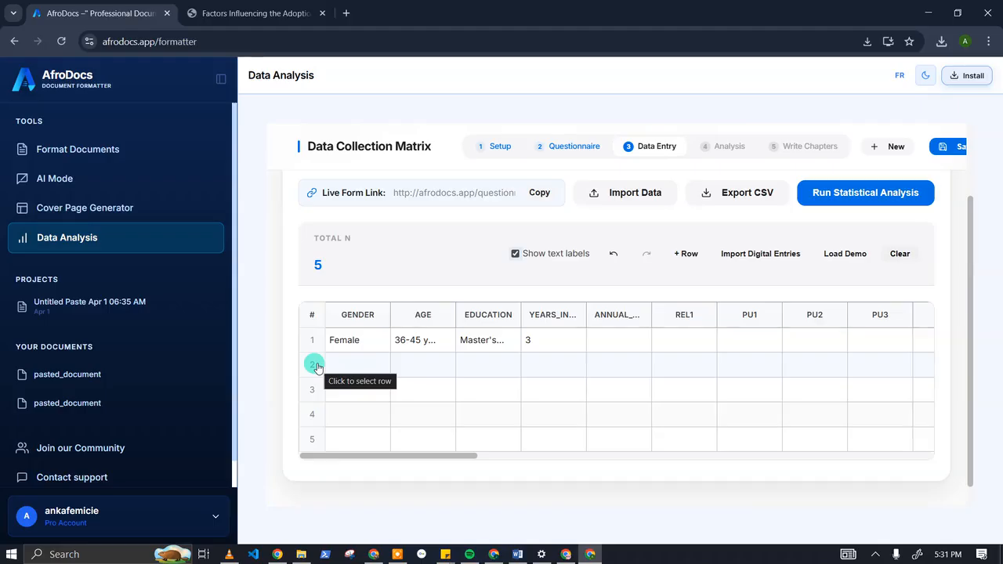
pyautogui.click(948, 149)
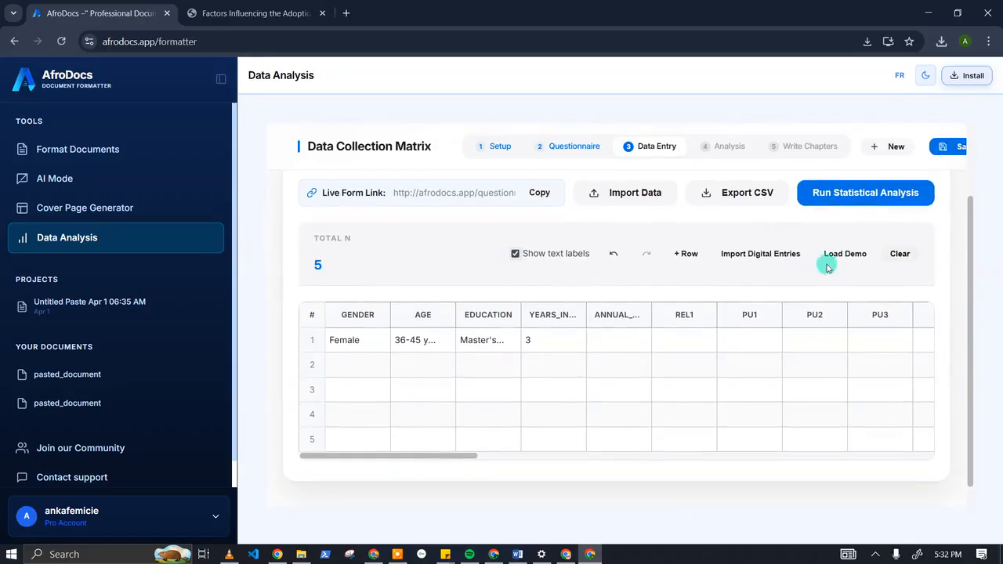
# Clear all data from the matrix, import the digital form entries, and look across all their columns
pyautogui.click(898, 253)
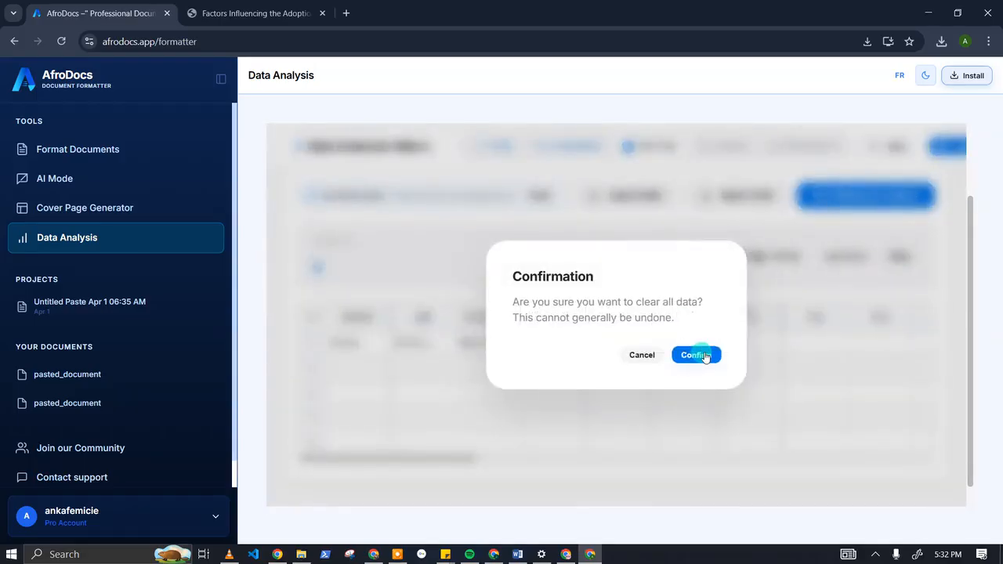
pyautogui.click(696, 355)
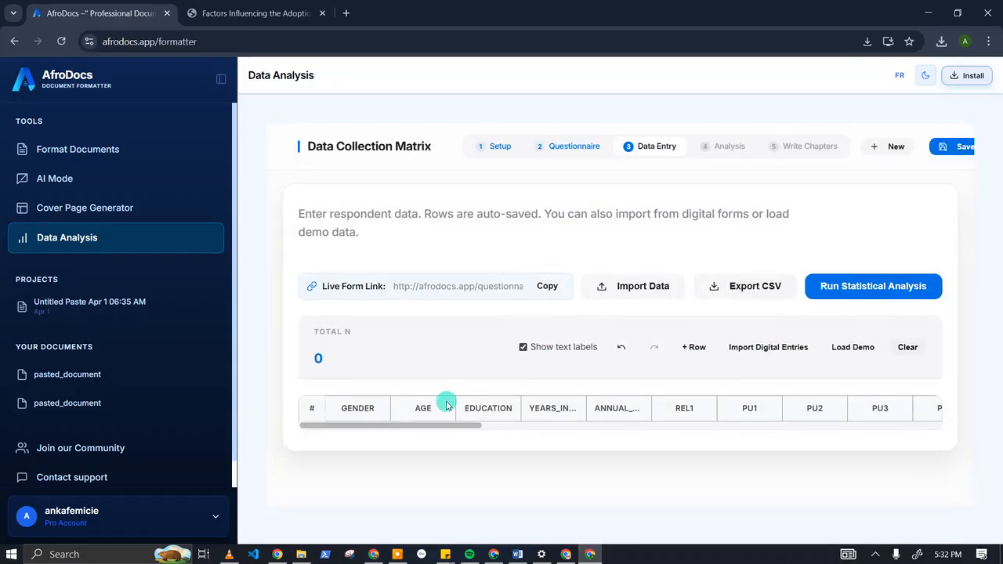
pyautogui.click(757, 349)
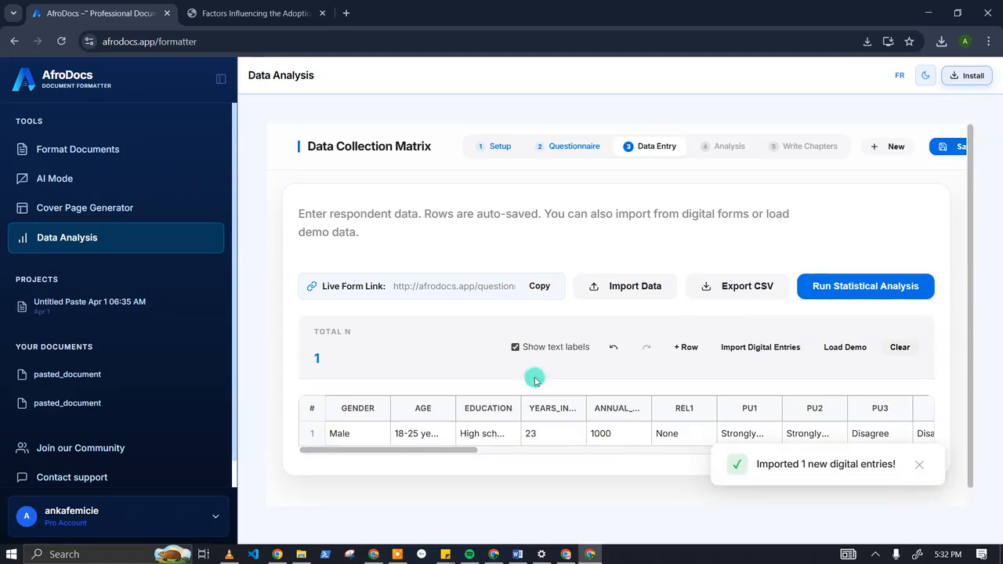
pyautogui.moveTo(390, 453); pyautogui.dragTo(897, 450)
pyautogui.moveTo(764, 439); pyautogui.dragTo(316, 447)
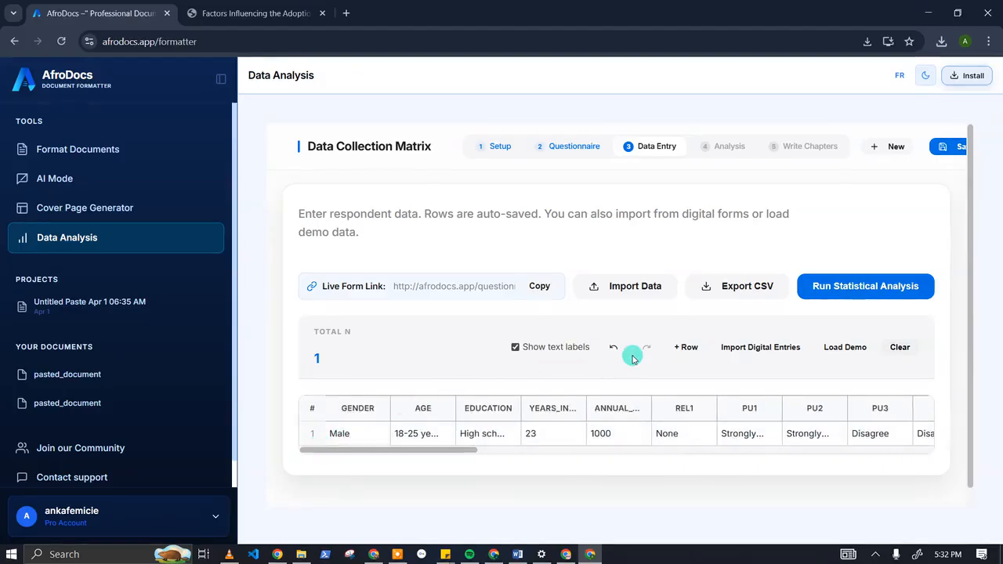
# Turn off text labels so the imported entry shows numeric codes, and inspect the coded answers across the columns
pyautogui.moveTo(970, 244); pyautogui.dragTo(968, 252)
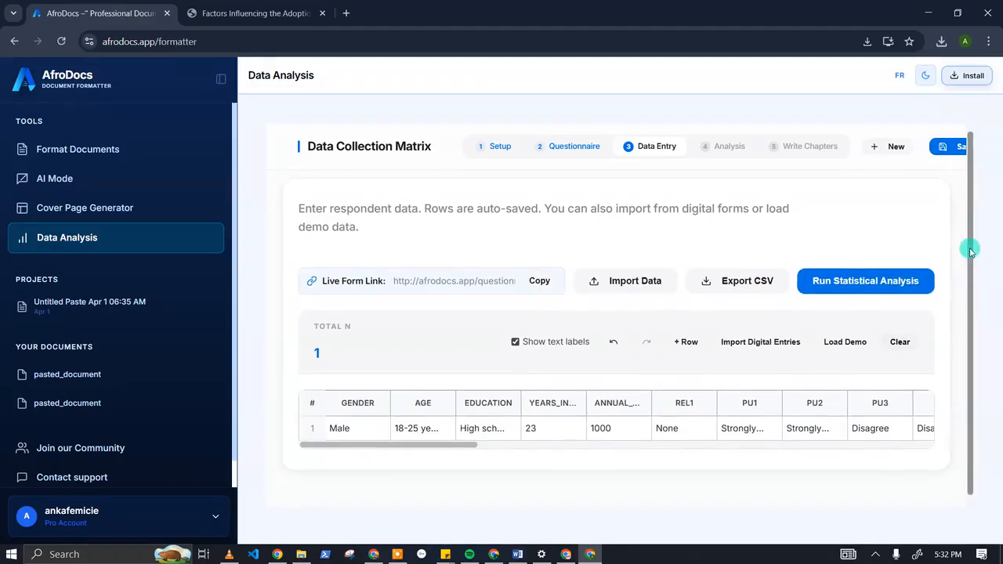
pyautogui.click(529, 339)
pyautogui.moveTo(446, 441); pyautogui.dragTo(502, 439)
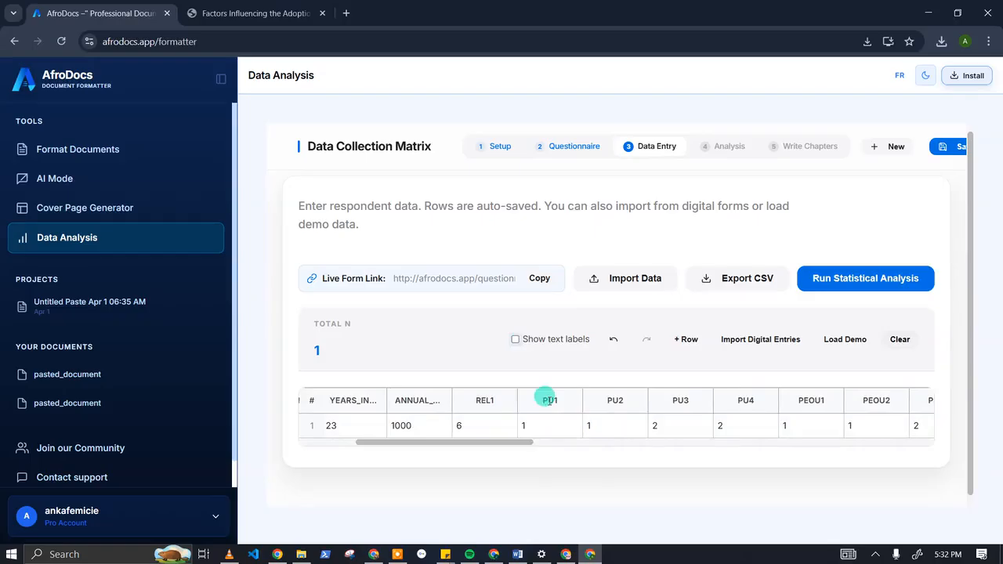
pyautogui.moveTo(471, 441); pyautogui.dragTo(409, 443)
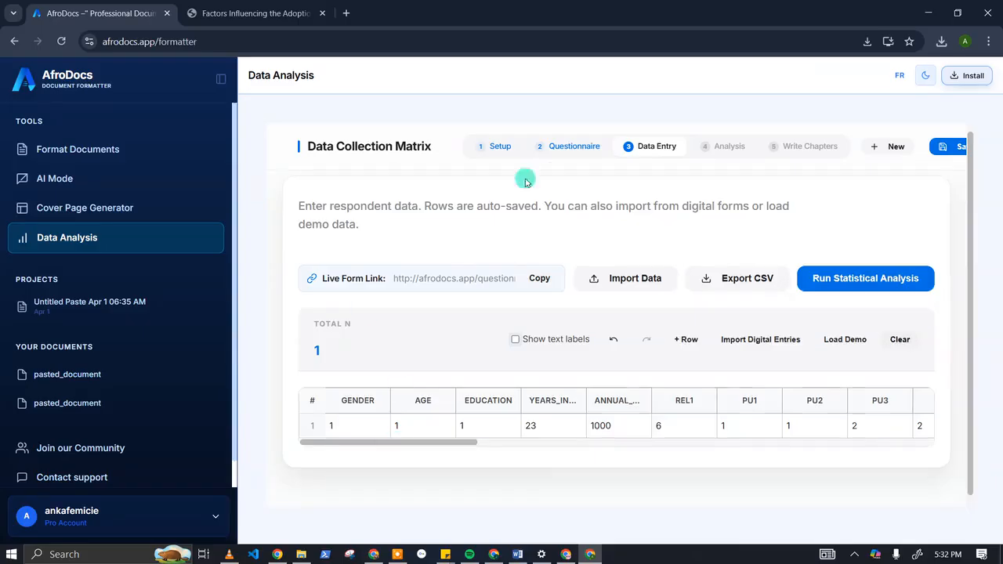
# Review the demographic, perceived usefulness and ease-of-use questions in the questionnaire, and return to data entry
pyautogui.click(573, 146)
pyautogui.moveTo(964, 145); pyautogui.dragTo(958, 197)
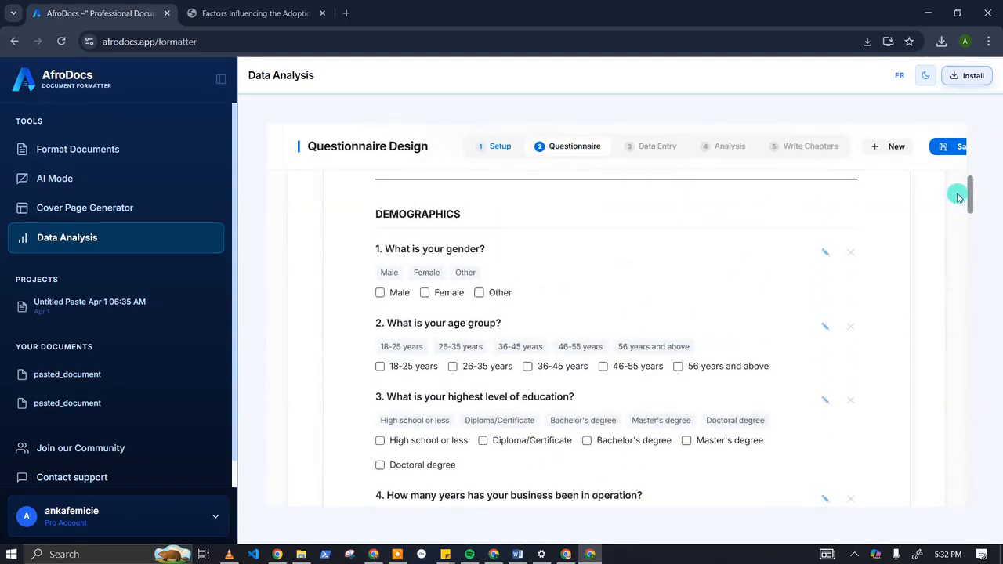
pyautogui.moveTo(958, 198); pyautogui.dragTo(962, 235)
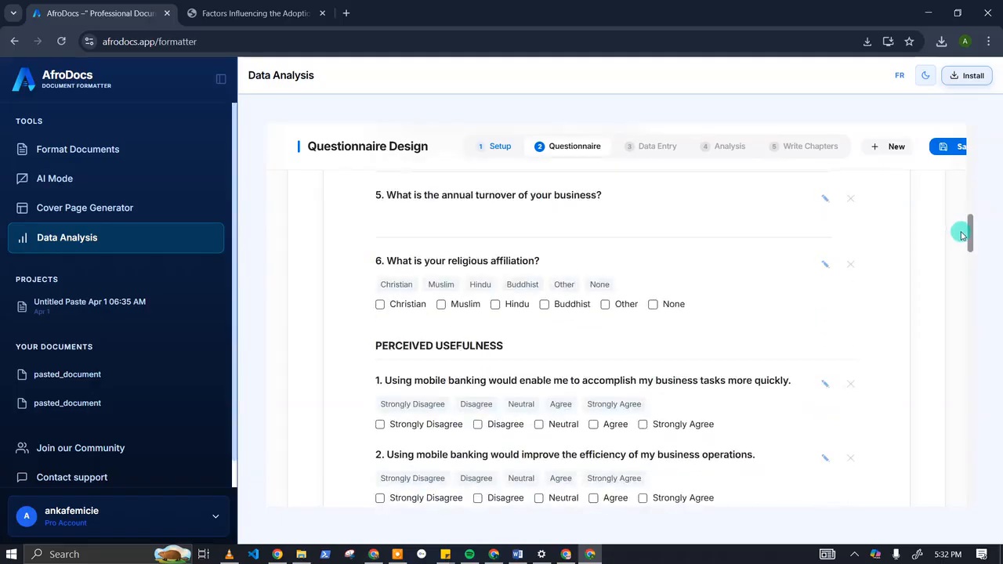
pyautogui.moveTo(963, 235); pyautogui.dragTo(969, 268)
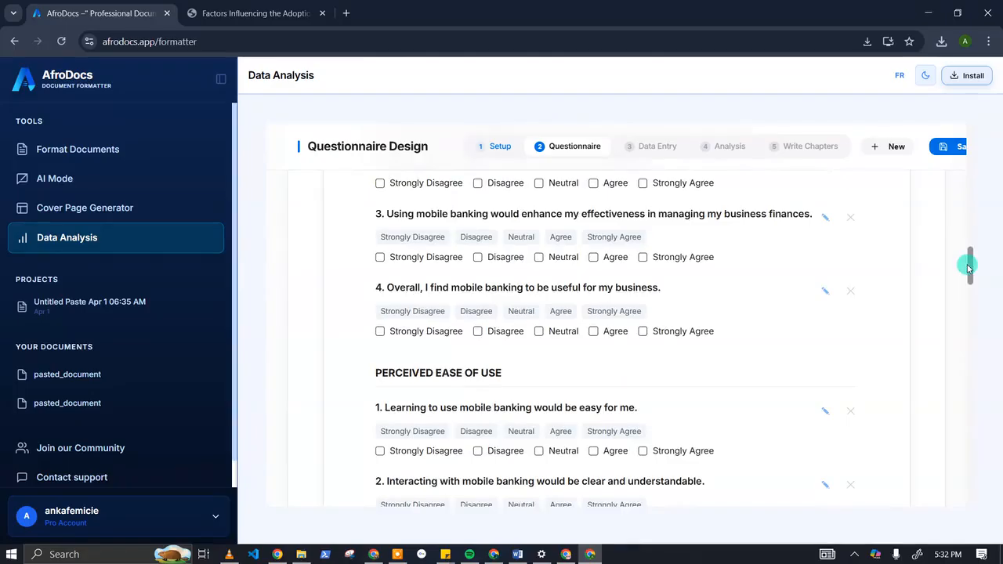
pyautogui.moveTo(968, 268); pyautogui.dragTo(963, 182)
pyautogui.click(663, 148)
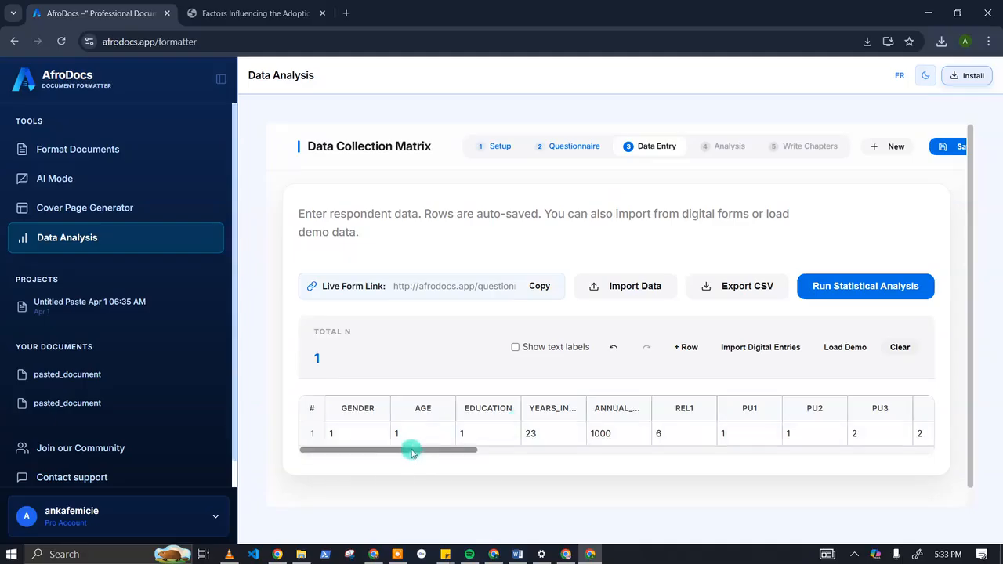
# Compare the imported entry's coded answers across the matrix columns with the perceived usefulness and ease-of-use questions in the questionnaire
pyautogui.moveTo(410, 452); pyautogui.dragTo(465, 450)
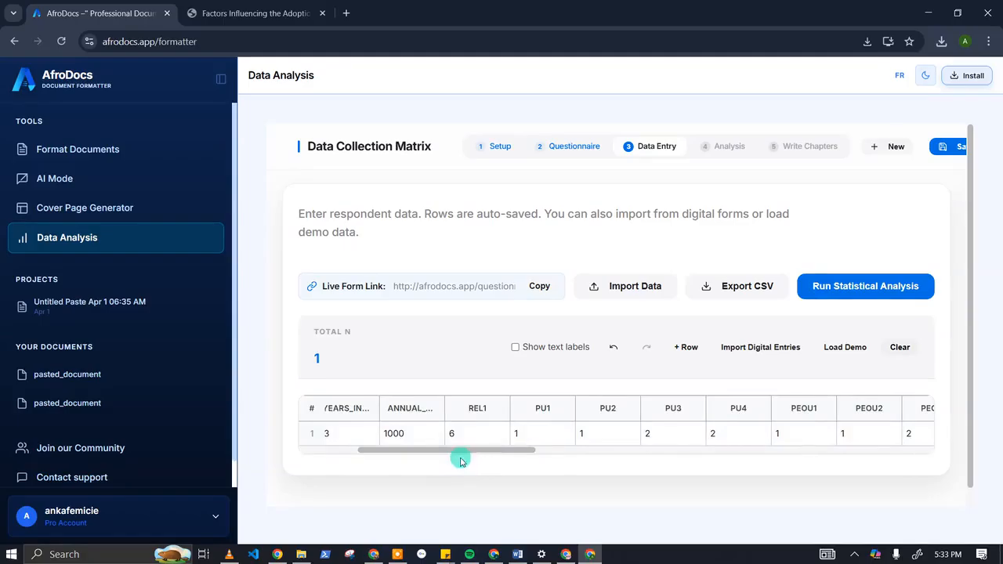
pyautogui.moveTo(464, 452); pyautogui.dragTo(538, 452)
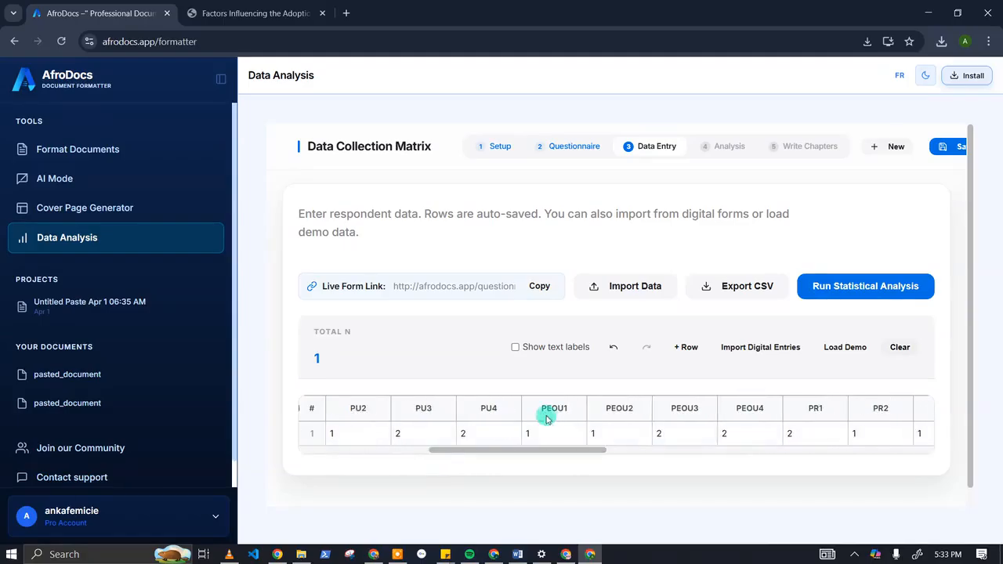
pyautogui.click(559, 146)
pyautogui.moveTo(969, 149); pyautogui.dragTo(976, 273)
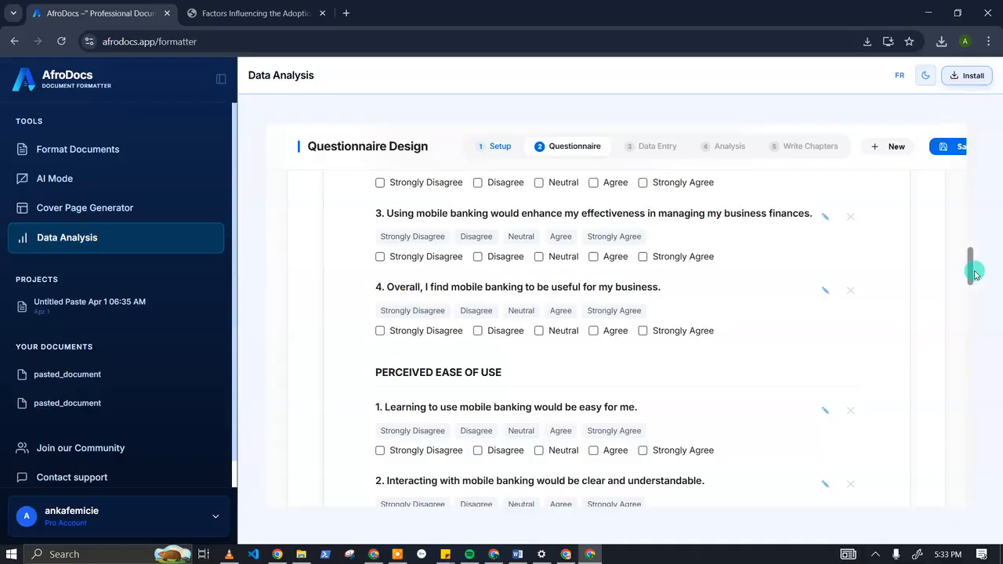
pyautogui.moveTo(975, 274); pyautogui.dragTo(968, 253)
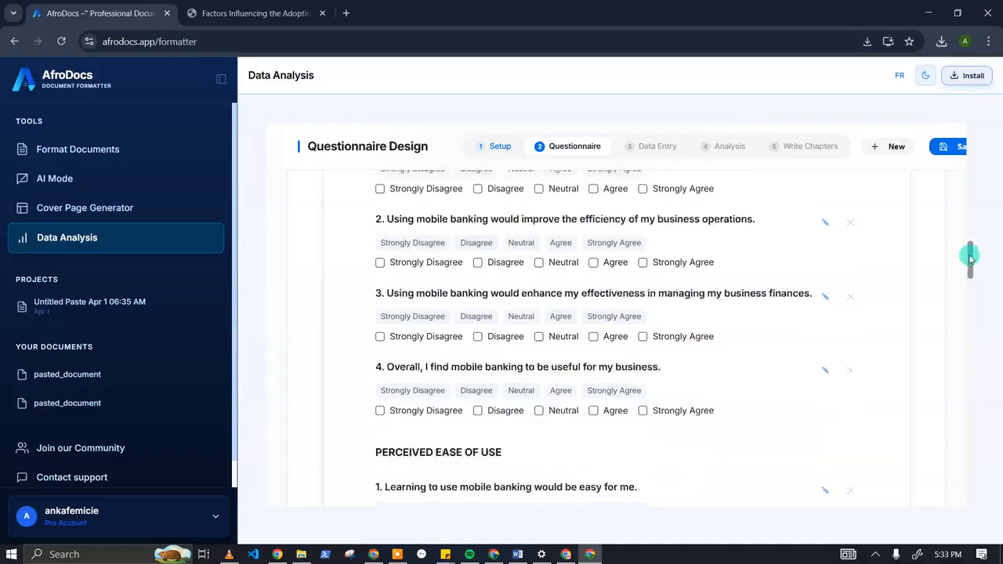
pyautogui.click(647, 146)
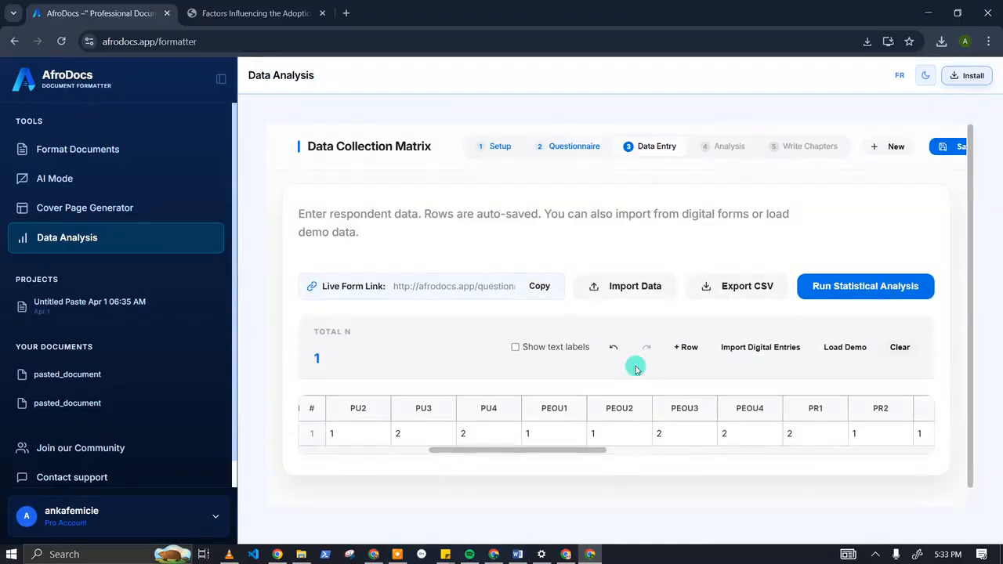
pyautogui.moveTo(565, 451); pyautogui.dragTo(862, 336)
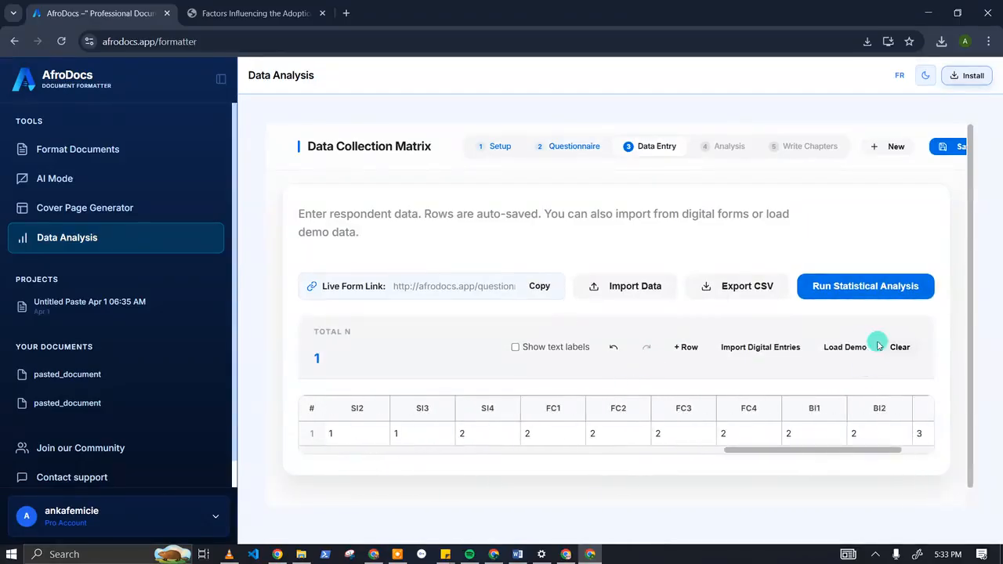
# Clear all data from the matrix and import the digital form entries again
pyautogui.click(892, 350)
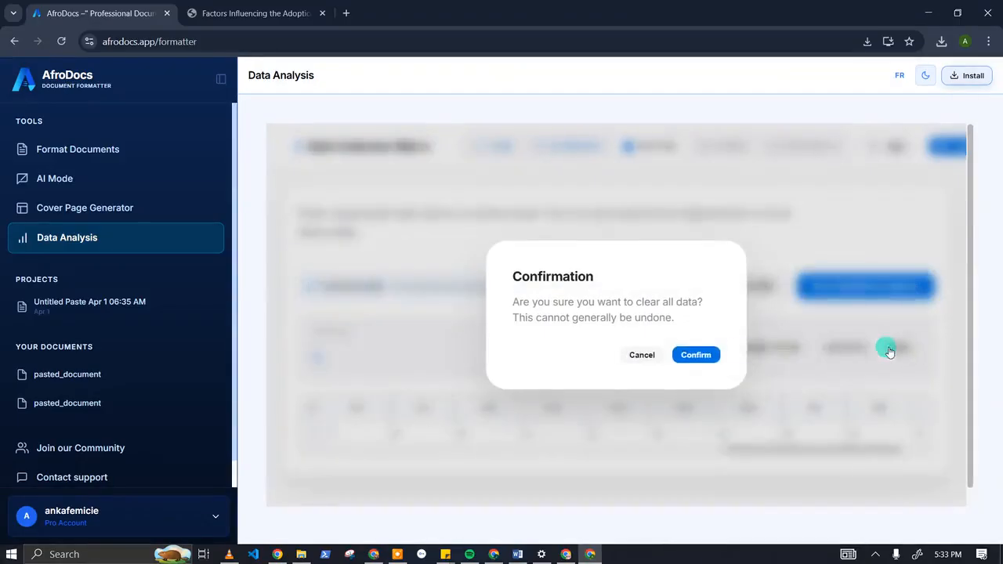
pyautogui.click(700, 357)
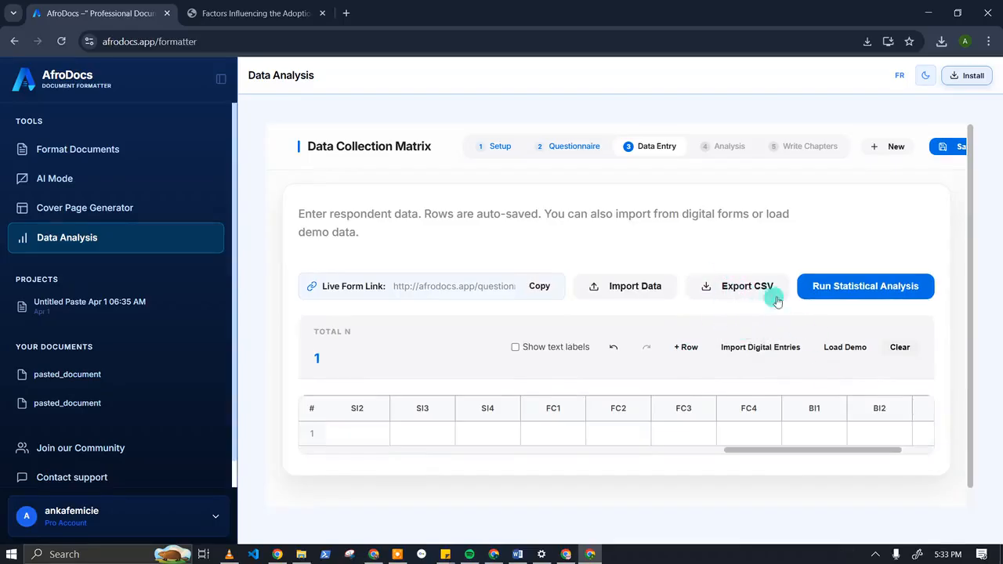
pyautogui.click(748, 351)
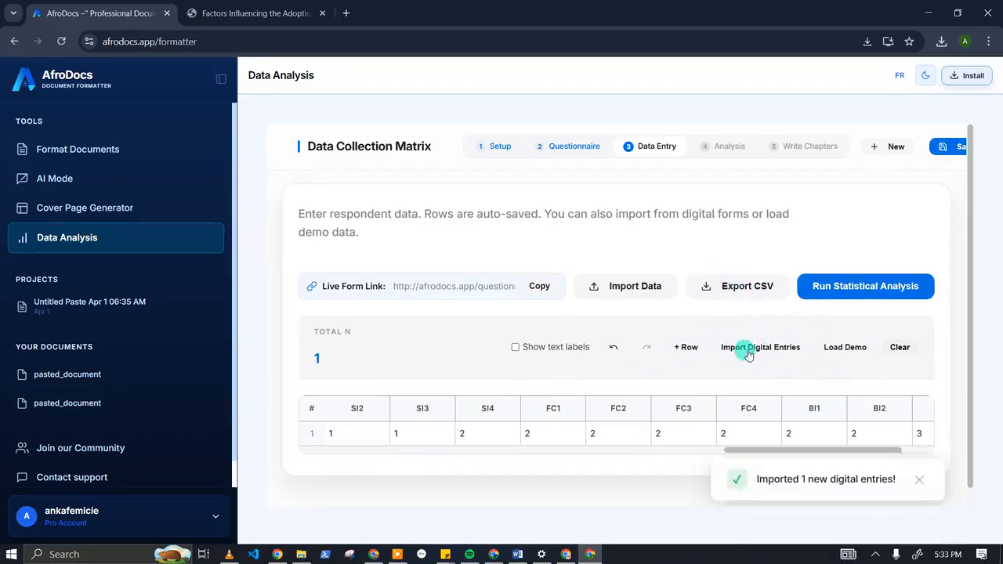
# Show the re-imported entry as text labels from the gender column onward, and export the matrix data as CSV
pyautogui.click(529, 350)
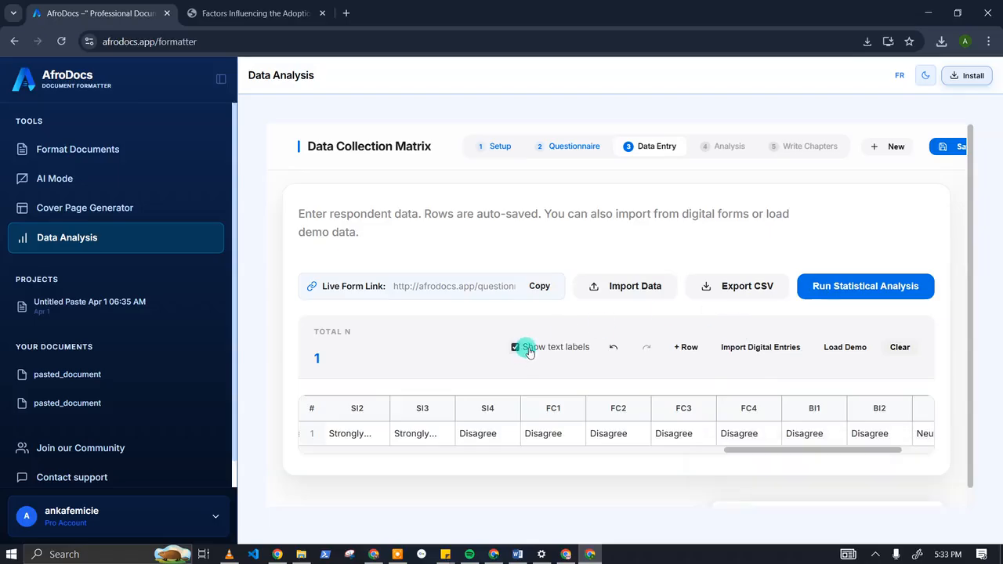
pyautogui.moveTo(793, 453); pyautogui.dragTo(348, 446)
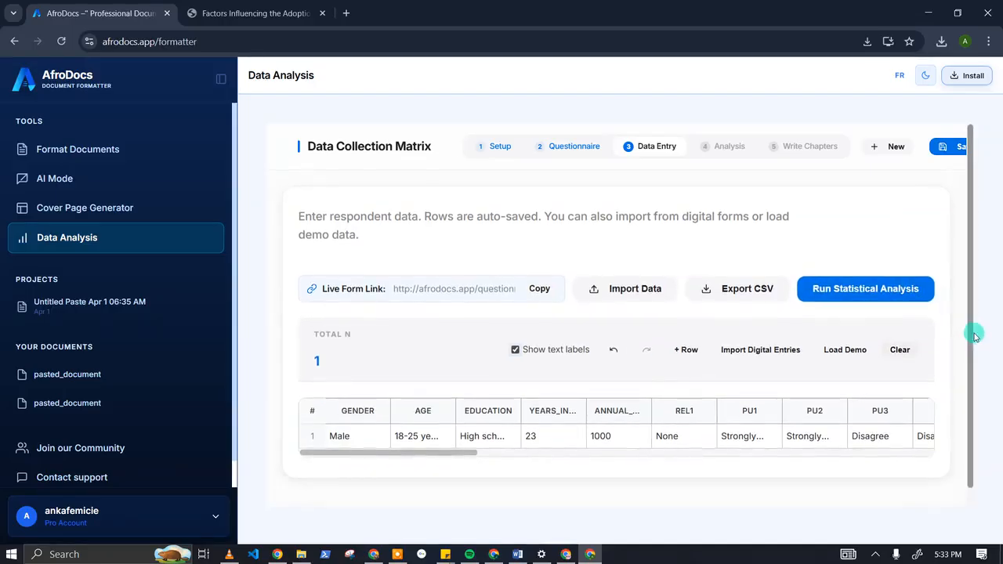
pyautogui.moveTo(972, 336); pyautogui.dragTo(969, 360)
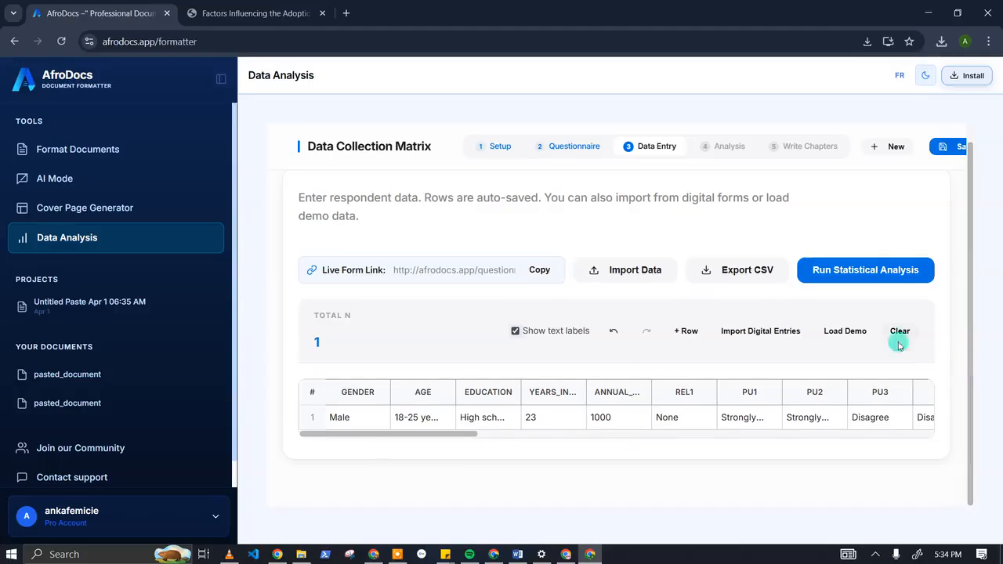
pyautogui.click(737, 271)
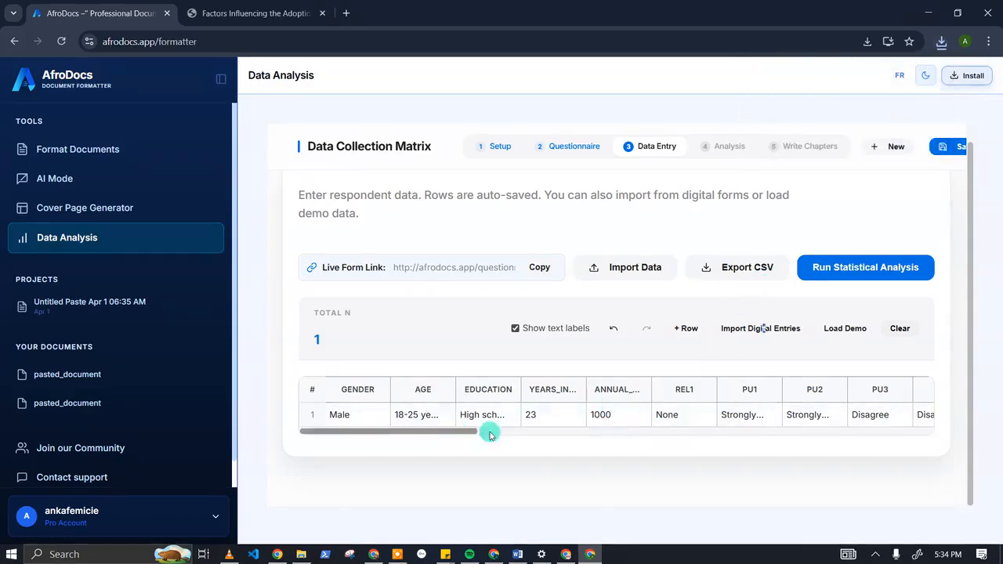
# Add a second respondent row to the matrix and view the answer choices for its gender cell without selecting one
pyautogui.click(686, 330)
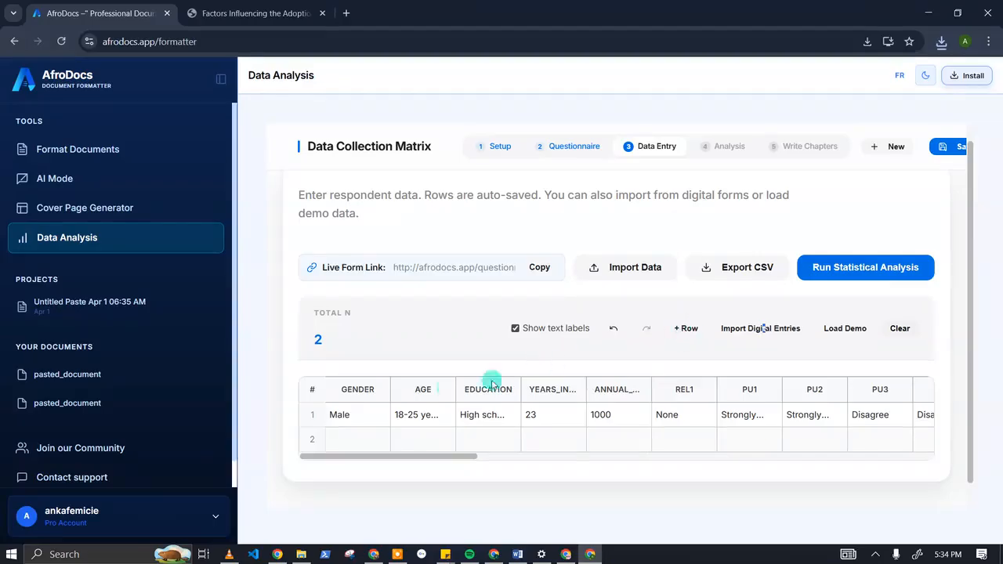
pyautogui.click(379, 442)
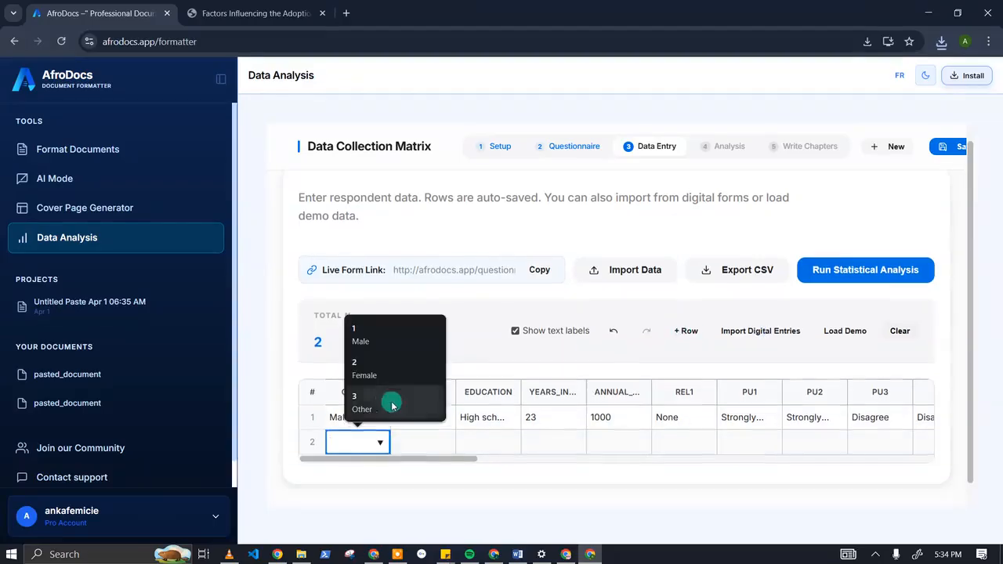
pyautogui.click(700, 308)
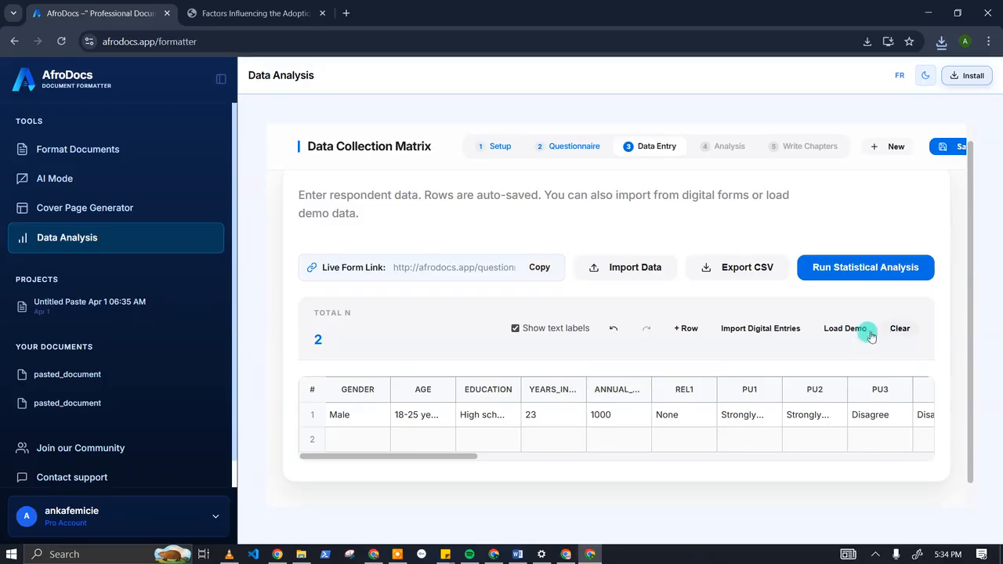
pyautogui.click(396, 556)
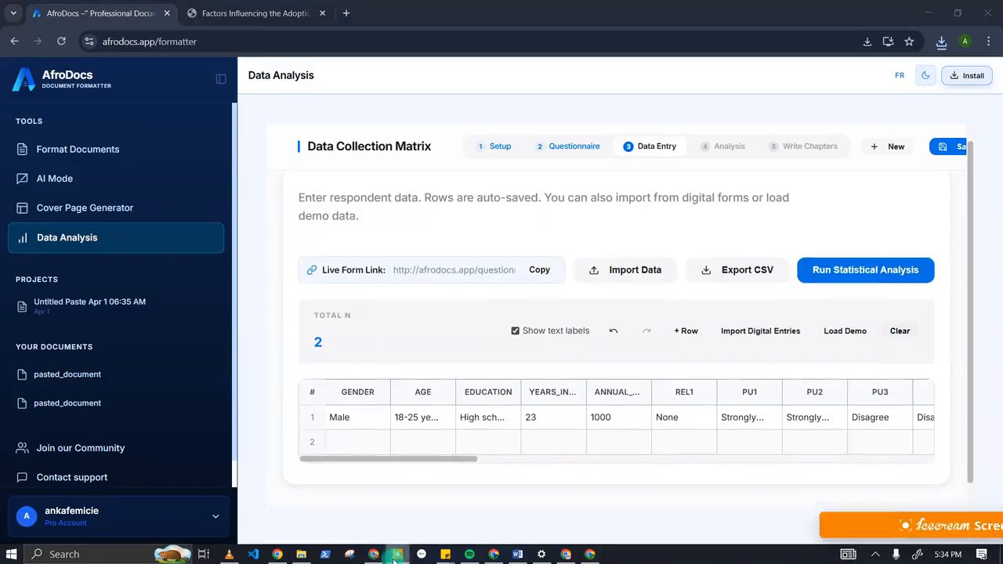